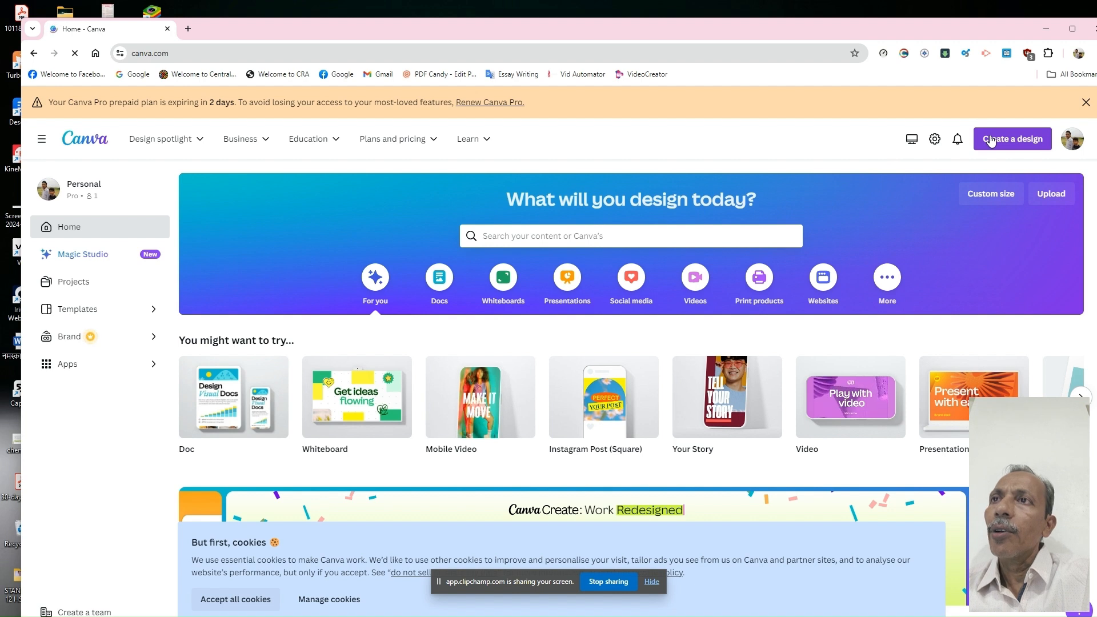
- Create a blank Video design and open the stock video library
{"action": "left_click", "coordinate": [831, 412]}
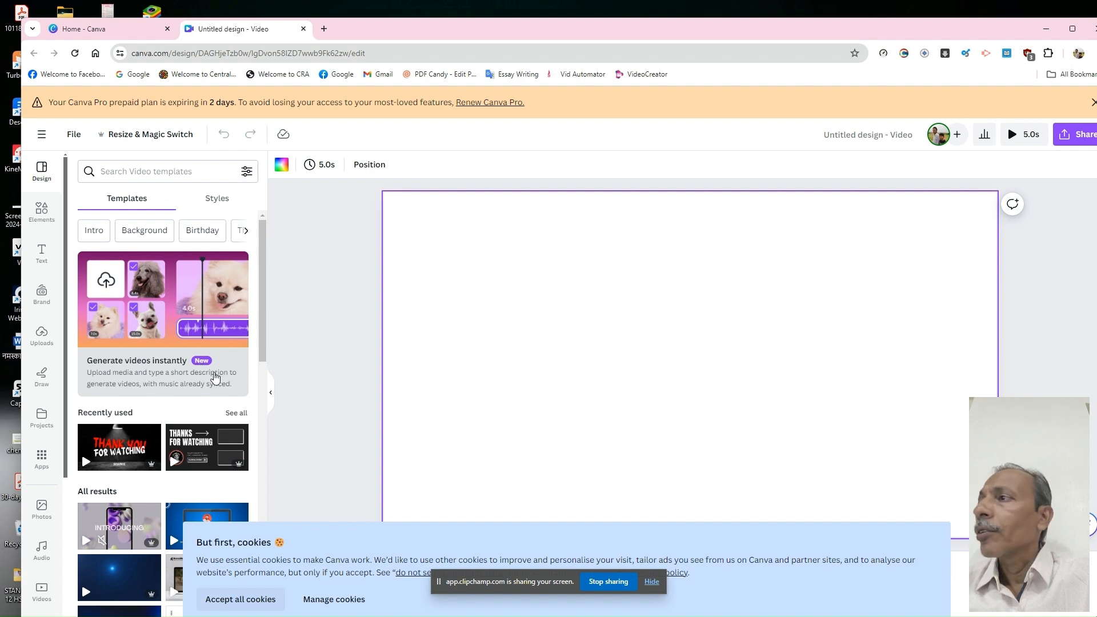
{"action": "scroll", "coordinate": [57, 366], "scroll_direction": "down", "scroll_amount": 2}
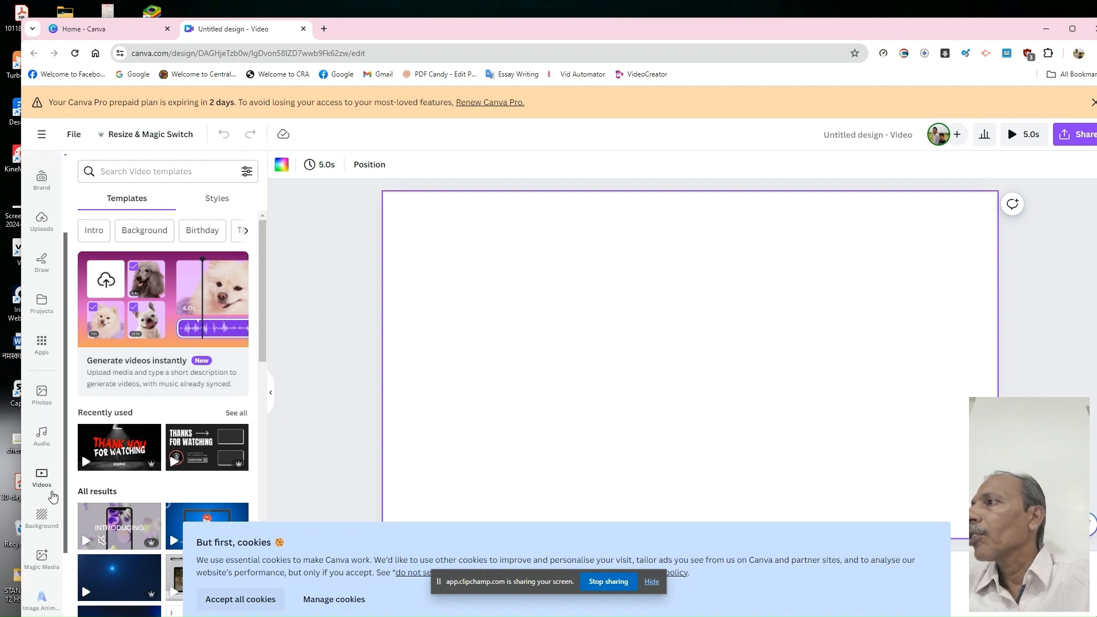
{"action": "left_click", "coordinate": [41, 484]}
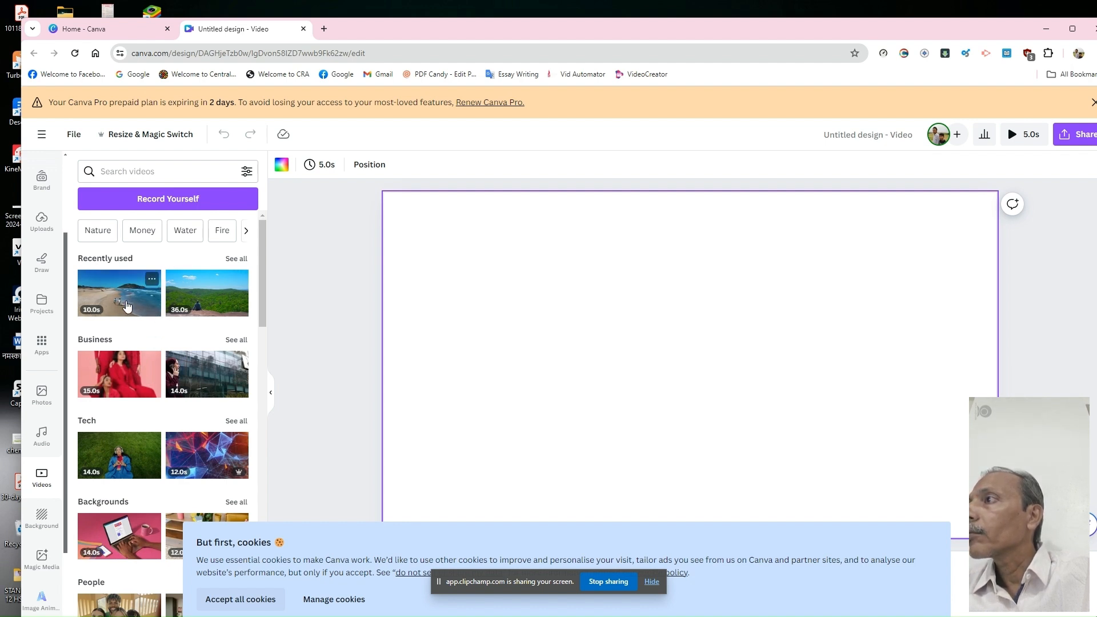
- Browse the stock videos and add the 12-second People clip of four friends taking a selfie to the page
{"action": "scroll", "coordinate": [127, 307], "scroll_direction": "down", "scroll_amount": 8}
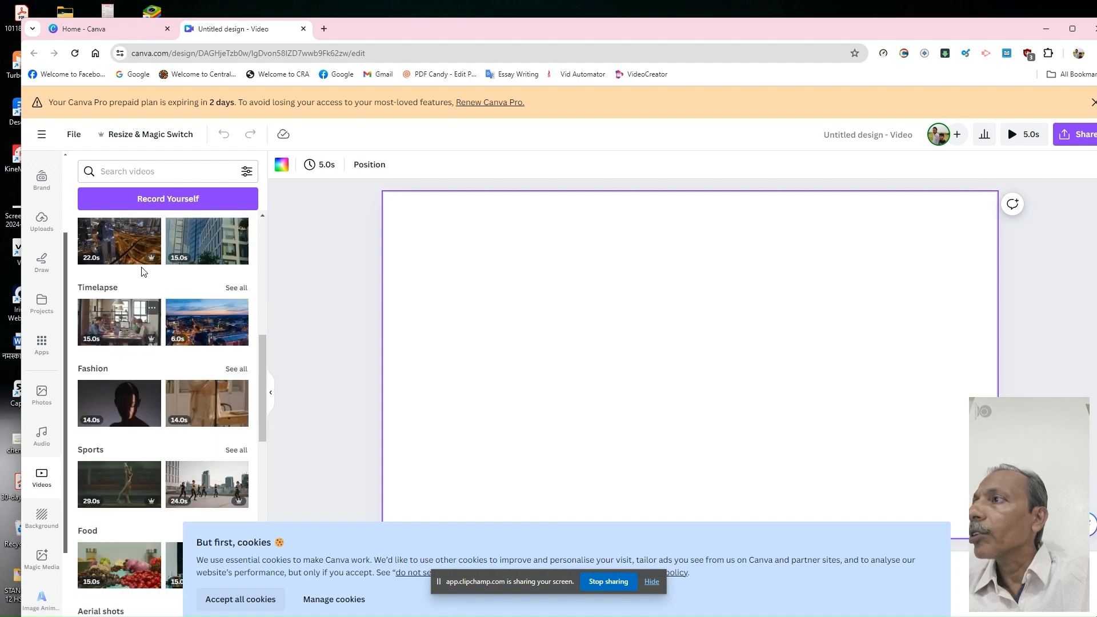
{"action": "scroll", "coordinate": [142, 271], "scroll_direction": "up", "scroll_amount": 8}
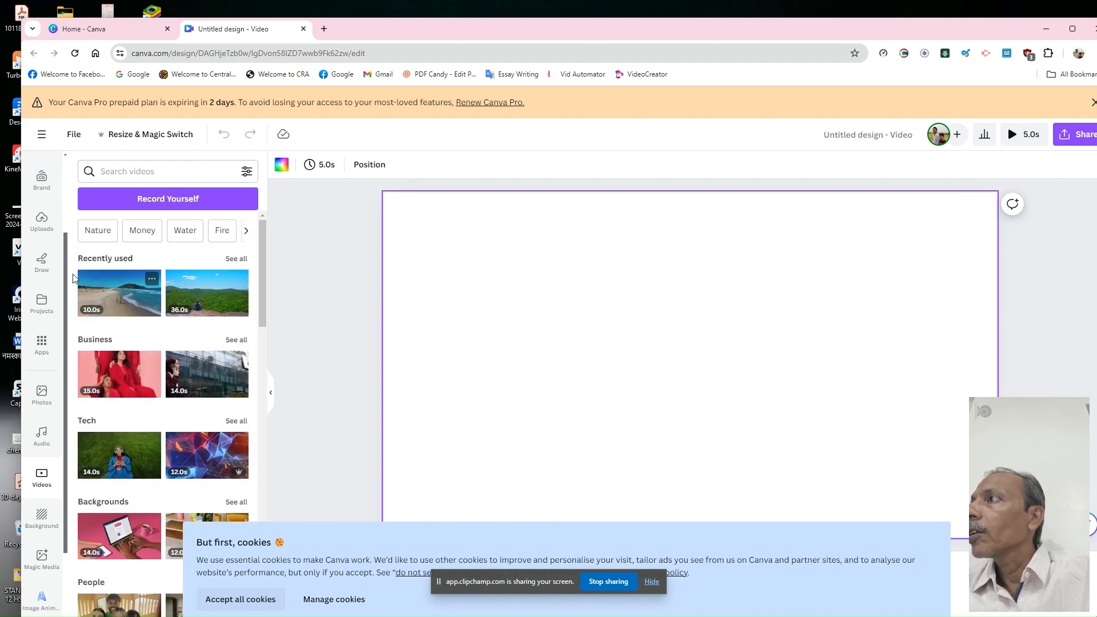
{"action": "left_click", "coordinate": [40, 230]}
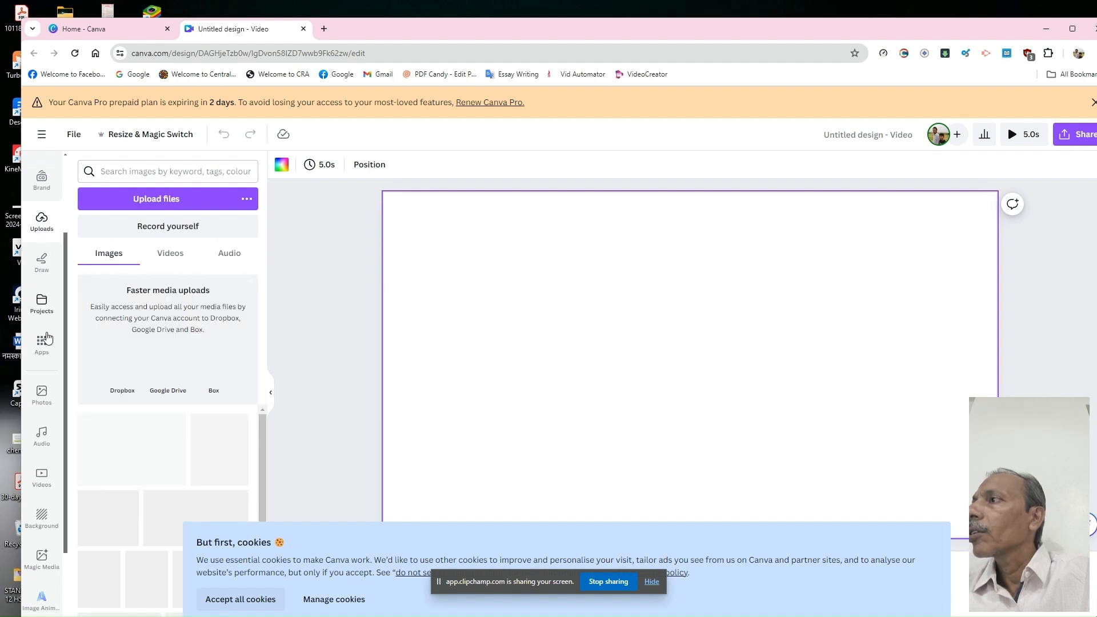
{"action": "scroll", "coordinate": [47, 425], "scroll_direction": "down", "scroll_amount": 2}
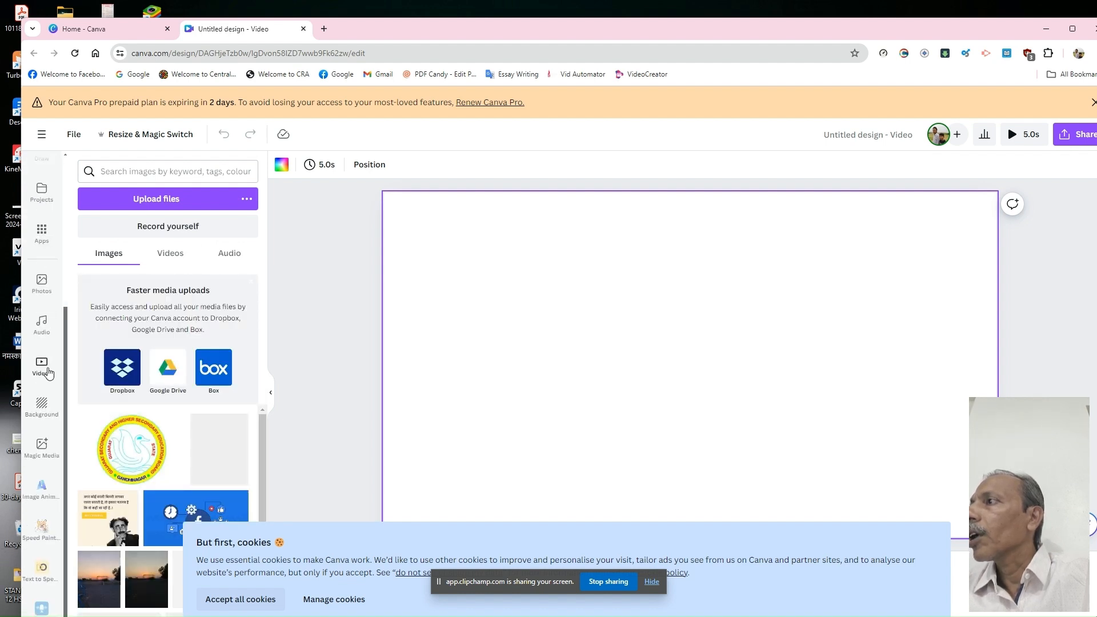
{"action": "left_click", "coordinate": [48, 374]}
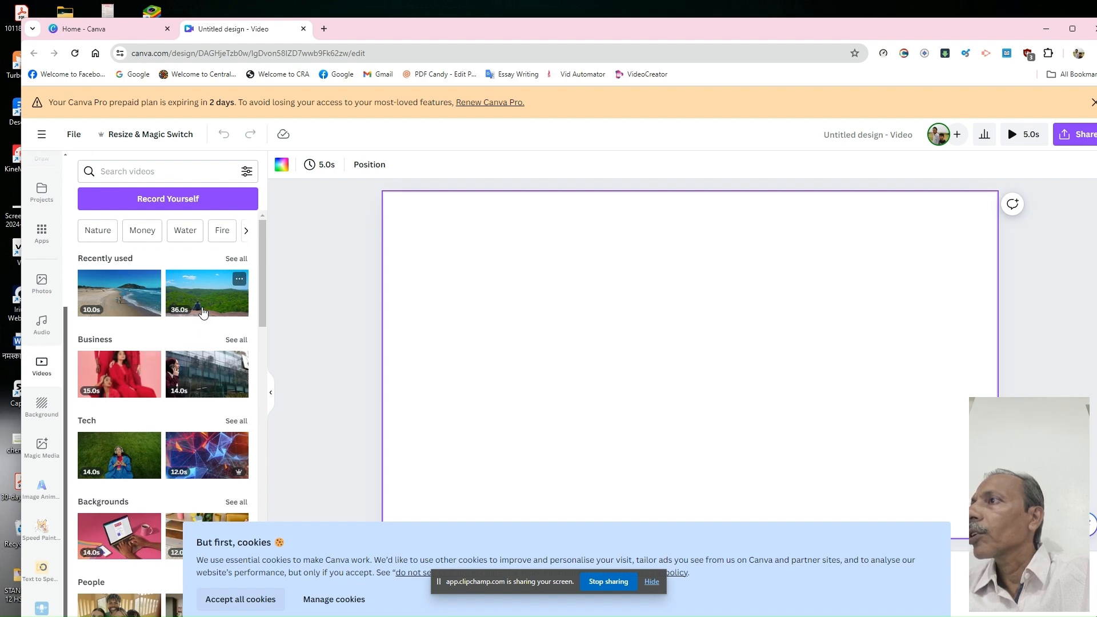
{"action": "scroll", "coordinate": [166, 378], "scroll_direction": "down", "scroll_amount": 7}
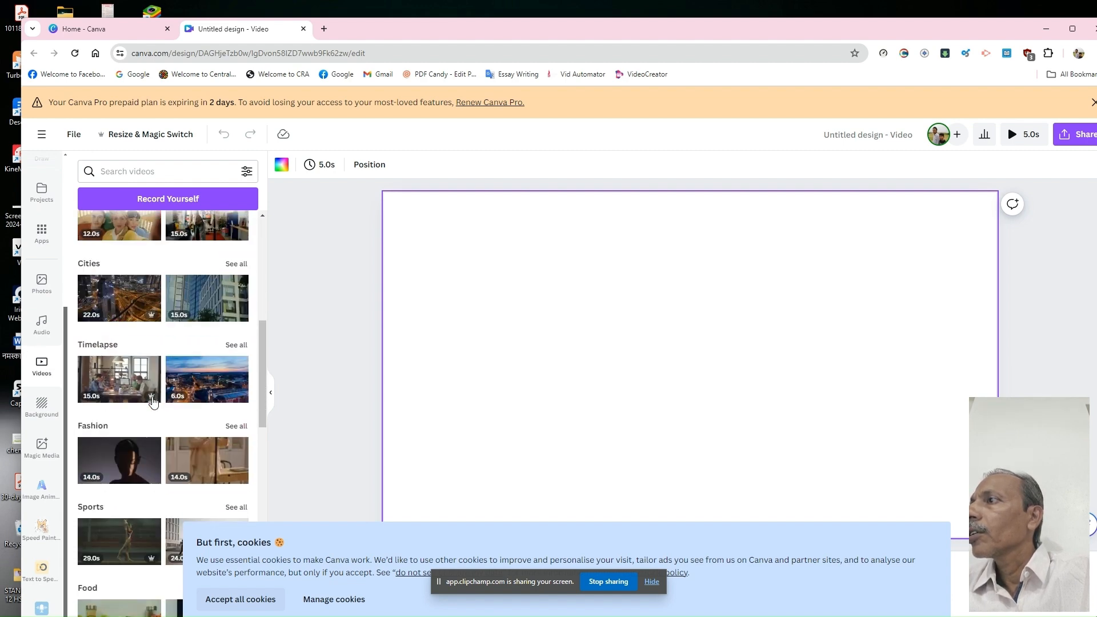
{"action": "scroll", "coordinate": [153, 402], "scroll_direction": "up", "scroll_amount": 3}
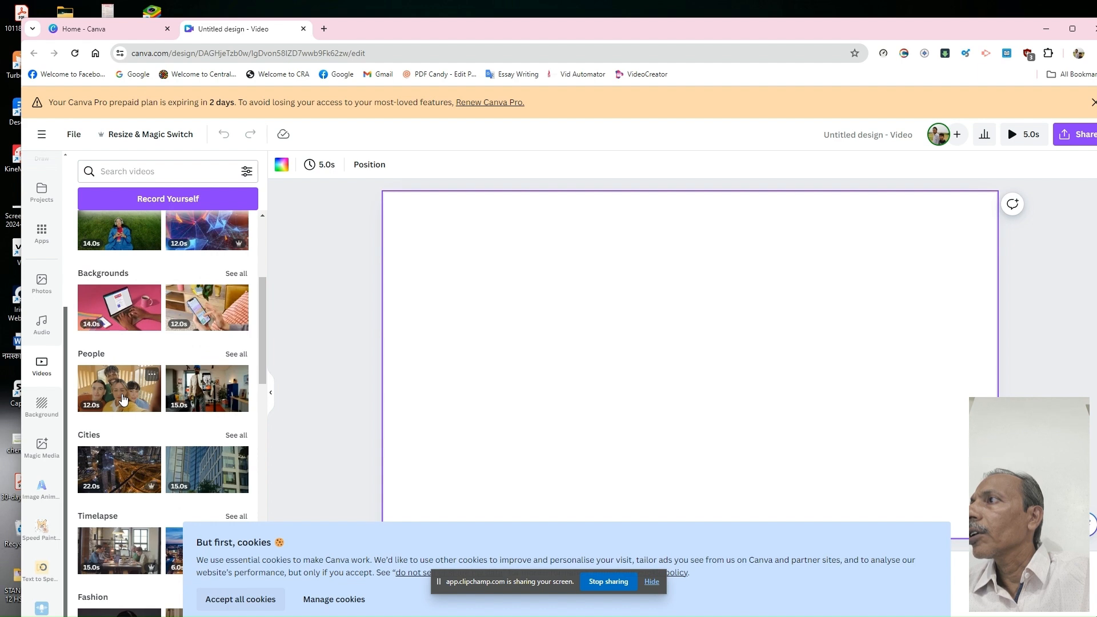
{"action": "left_click", "coordinate": [123, 399]}
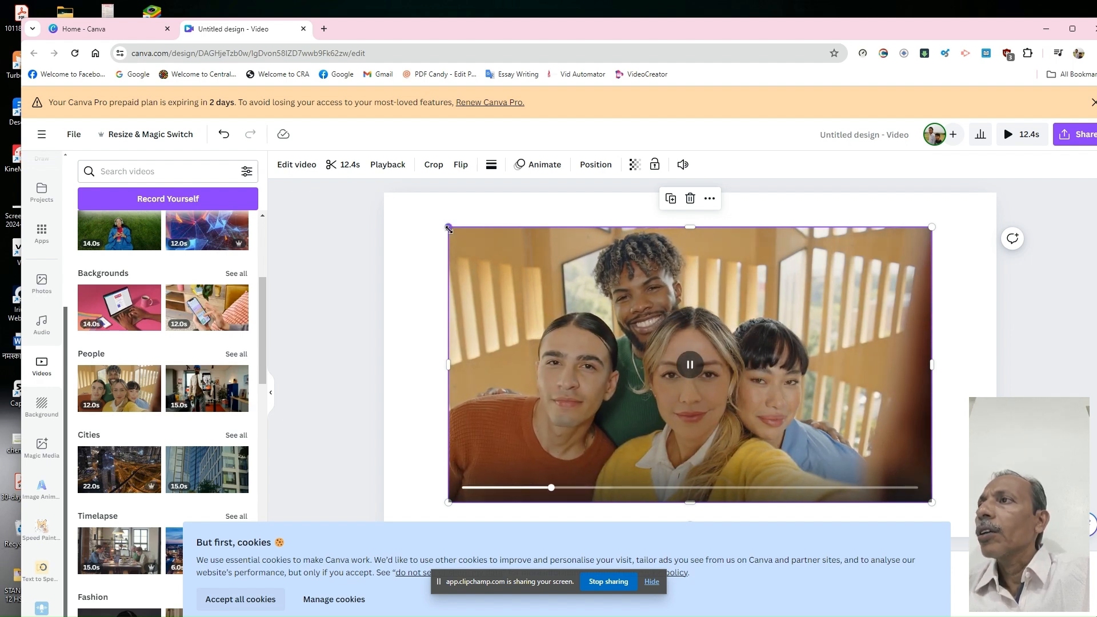
- Enlarge the selfie clip to about 1,935 by 1,130 so it covers the whole page
{"action": "left_click_drag", "start_coordinate": [448, 227], "coordinate": [379, 197]}
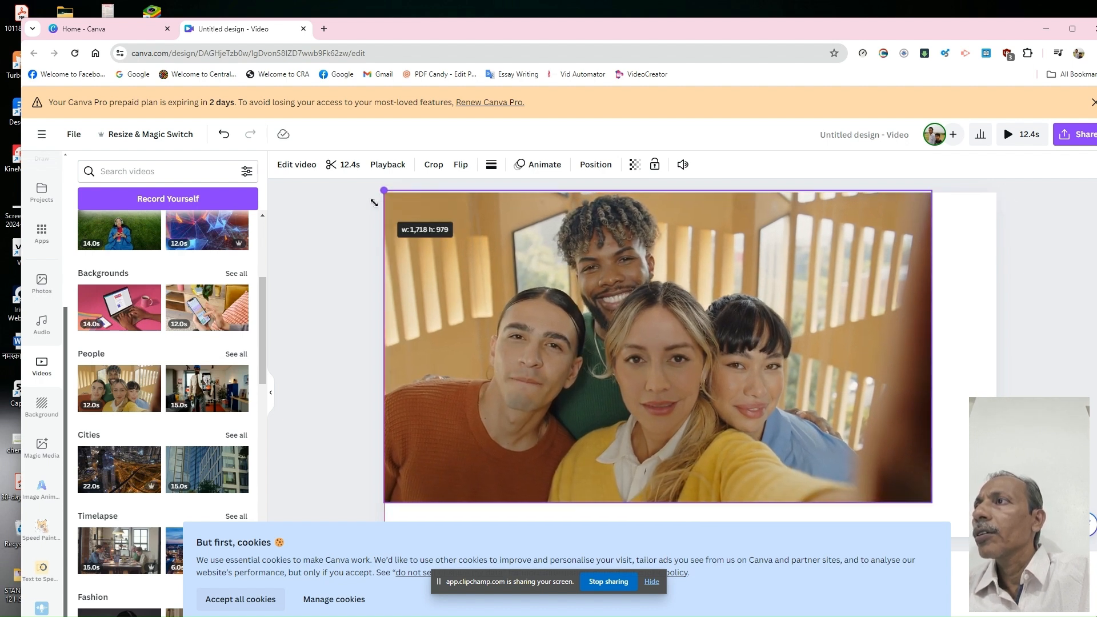
{"action": "left_click", "coordinate": [657, 346]}
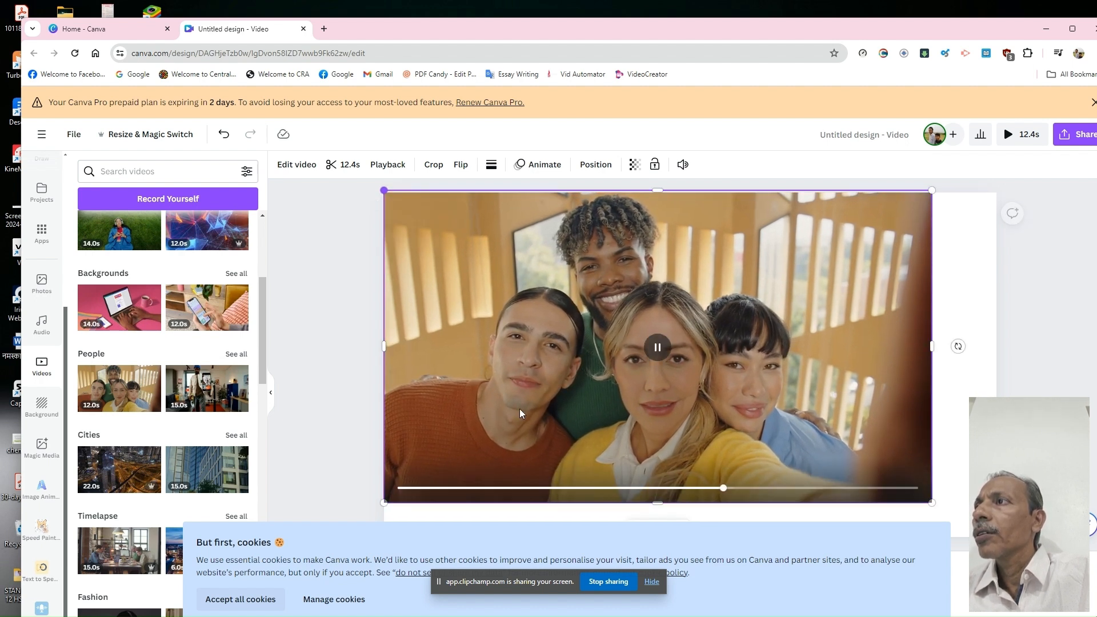
{"action": "left_click", "coordinate": [932, 504]}
{"action": "left_click_drag", "start_coordinate": [932, 503], "coordinate": [1000, 542]}
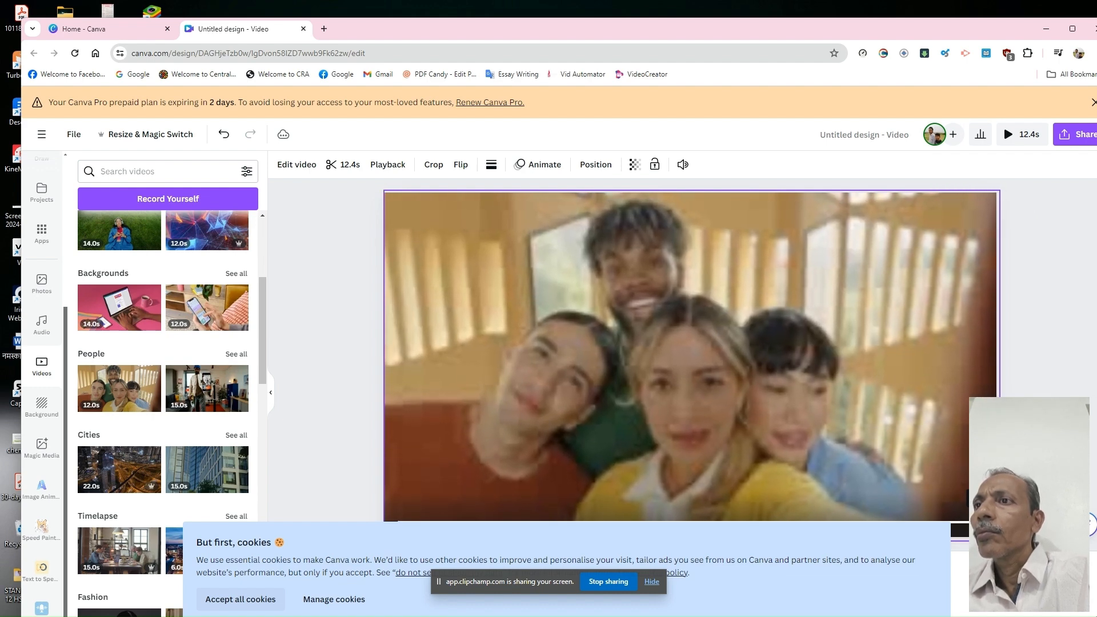
{"action": "left_click", "coordinate": [328, 280]}
{"action": "left_click", "coordinate": [456, 274]}
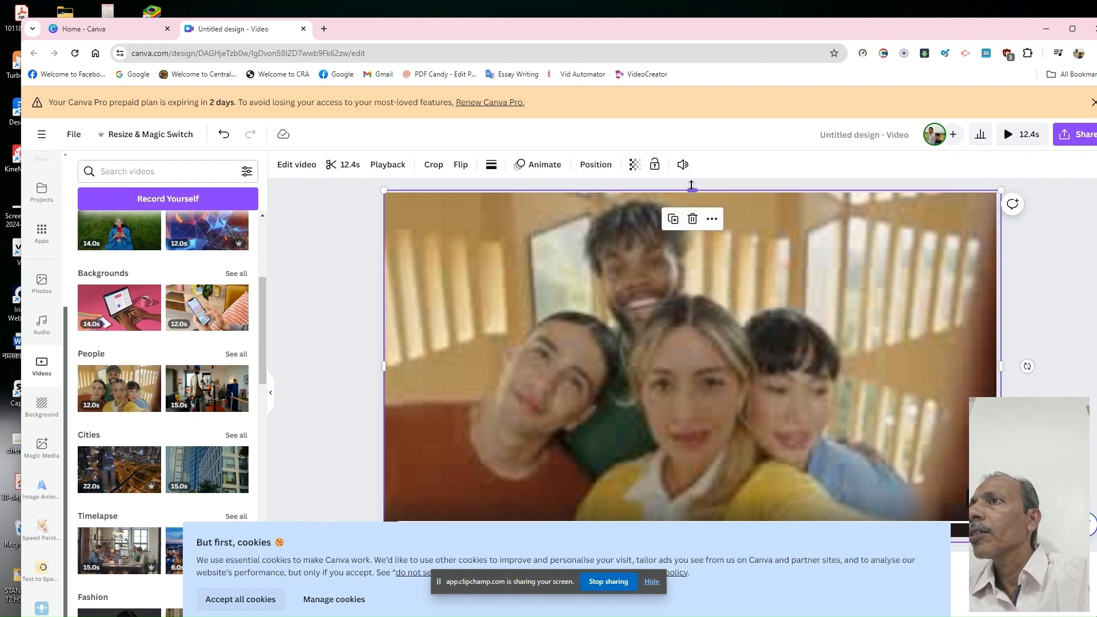
{"action": "left_click_drag", "start_coordinate": [692, 190], "coordinate": [692, 182]}
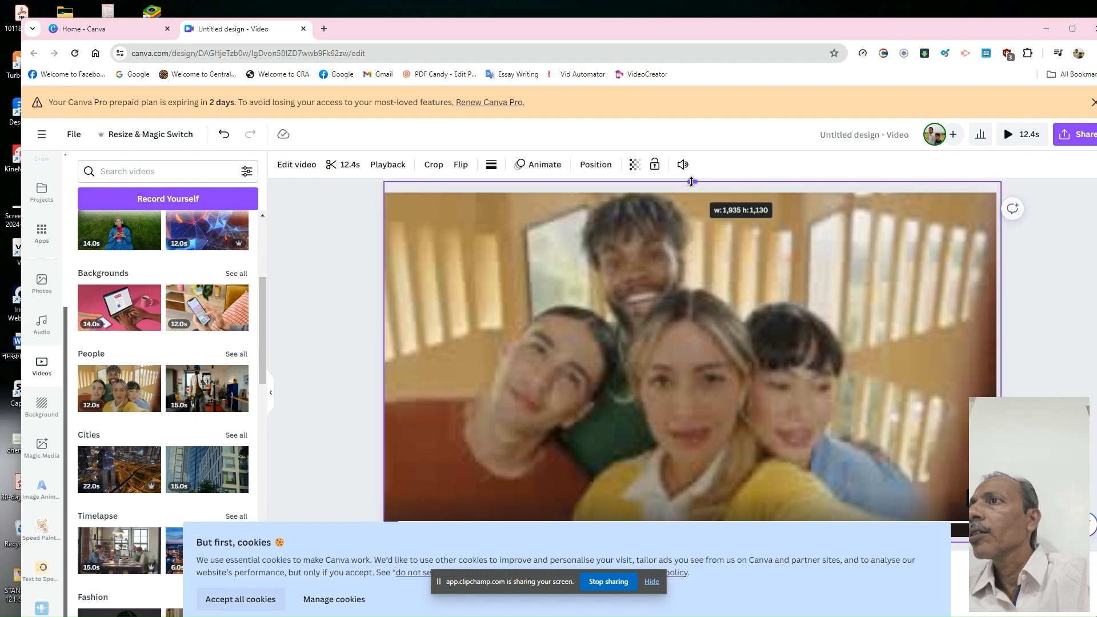
- Remove the background of the selfie clip with Background Remover
{"action": "left_click", "coordinate": [297, 166]}
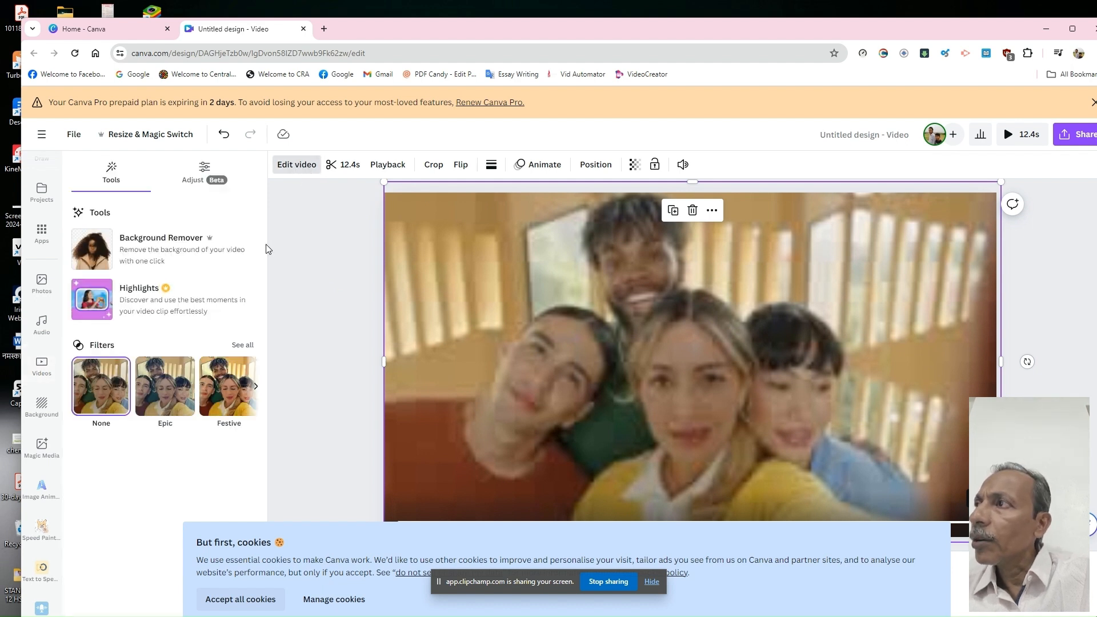
{"action": "left_click", "coordinate": [143, 254]}
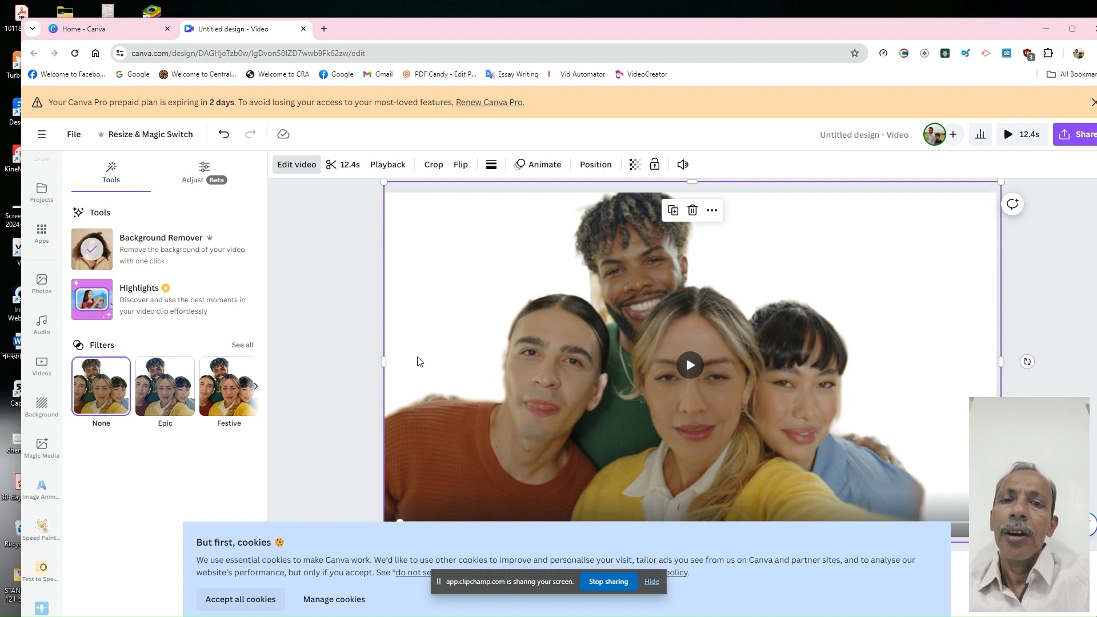
{"action": "left_click", "coordinate": [362, 375]}
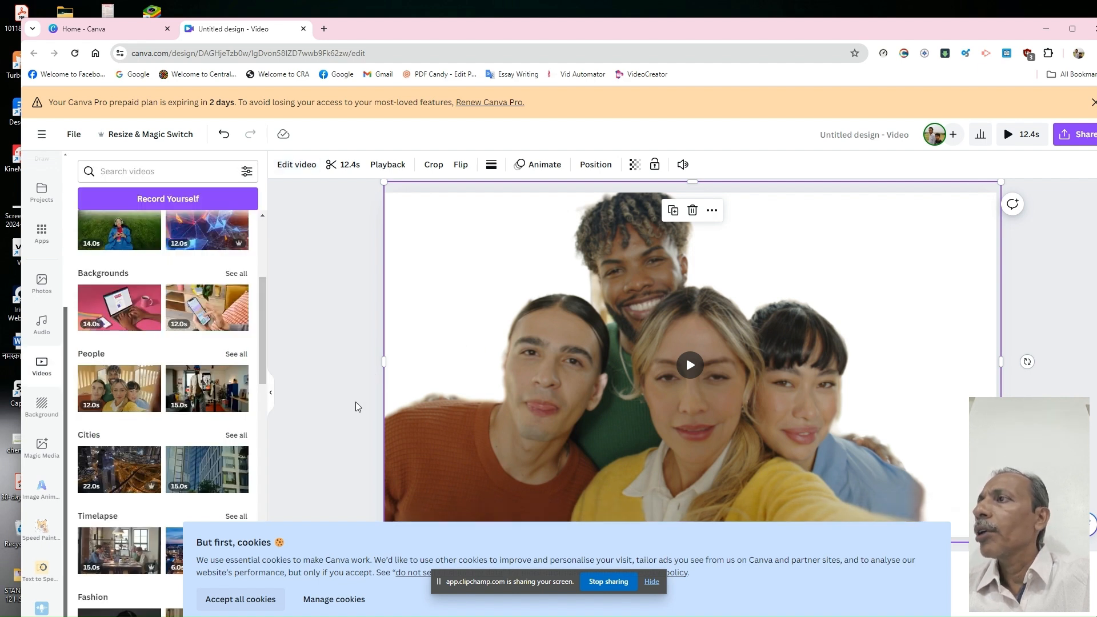
- Set the page background behind the people to solid black
{"action": "left_click", "coordinate": [39, 415]}
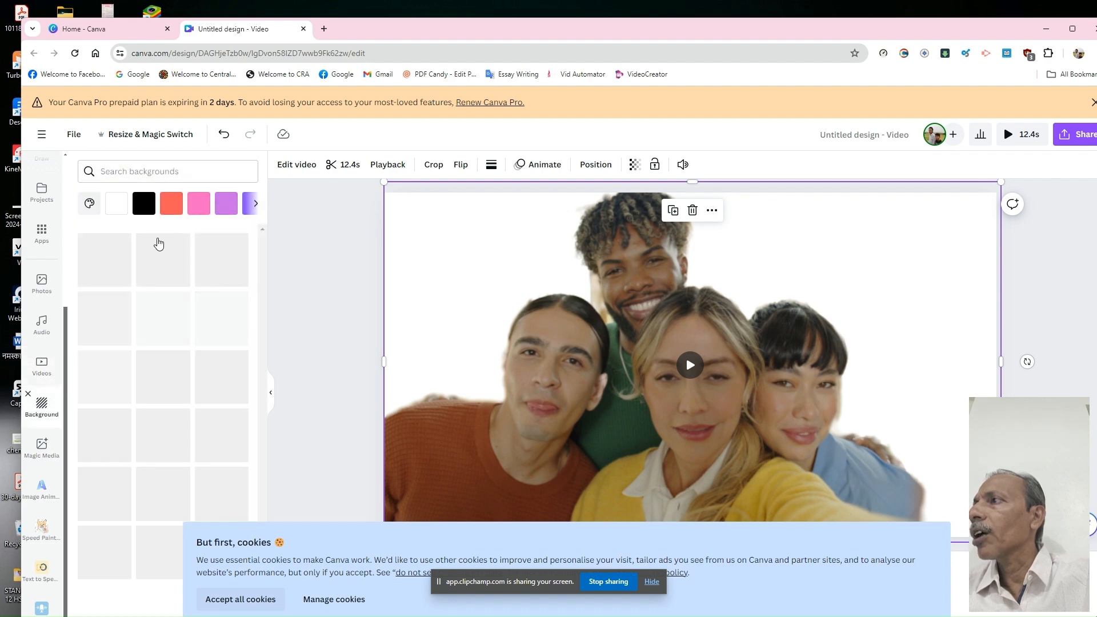
{"action": "left_click", "coordinate": [147, 212]}
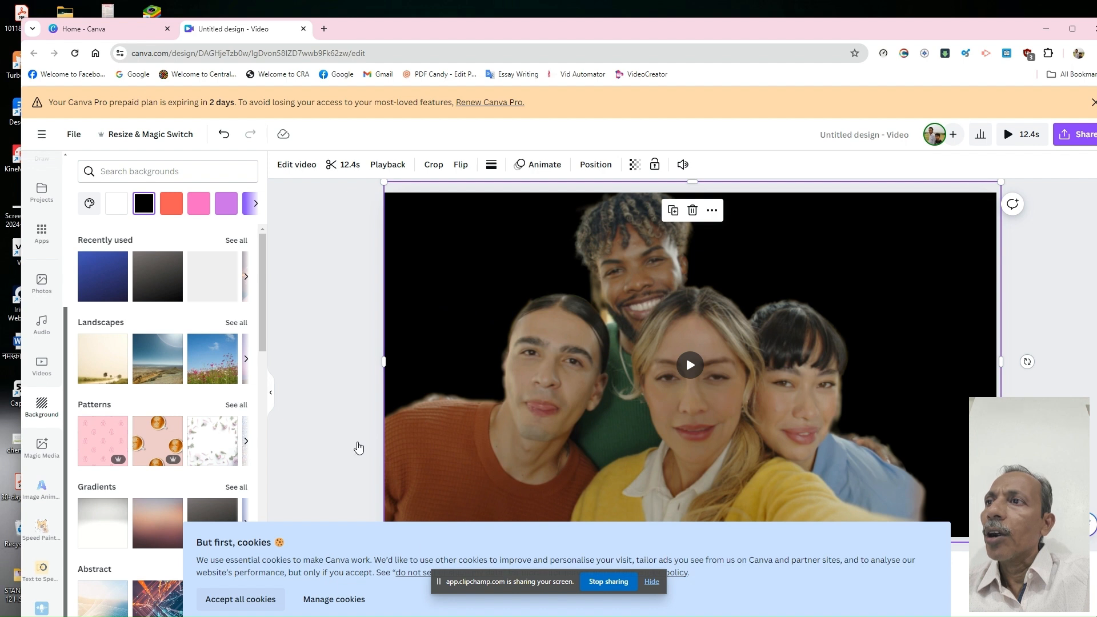
- Move the screen-sharing bar aside and accept all cookies to clear the view, and play the video
{"action": "left_click_drag", "start_coordinate": [505, 584], "coordinate": [484, 616]}
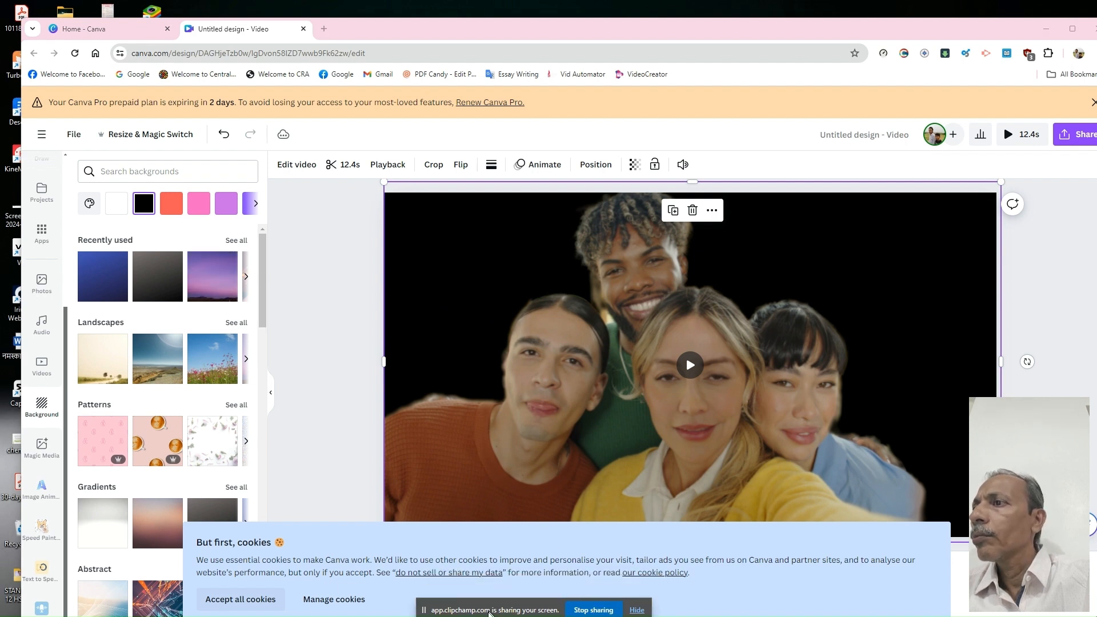
{"action": "left_click", "coordinate": [276, 481]}
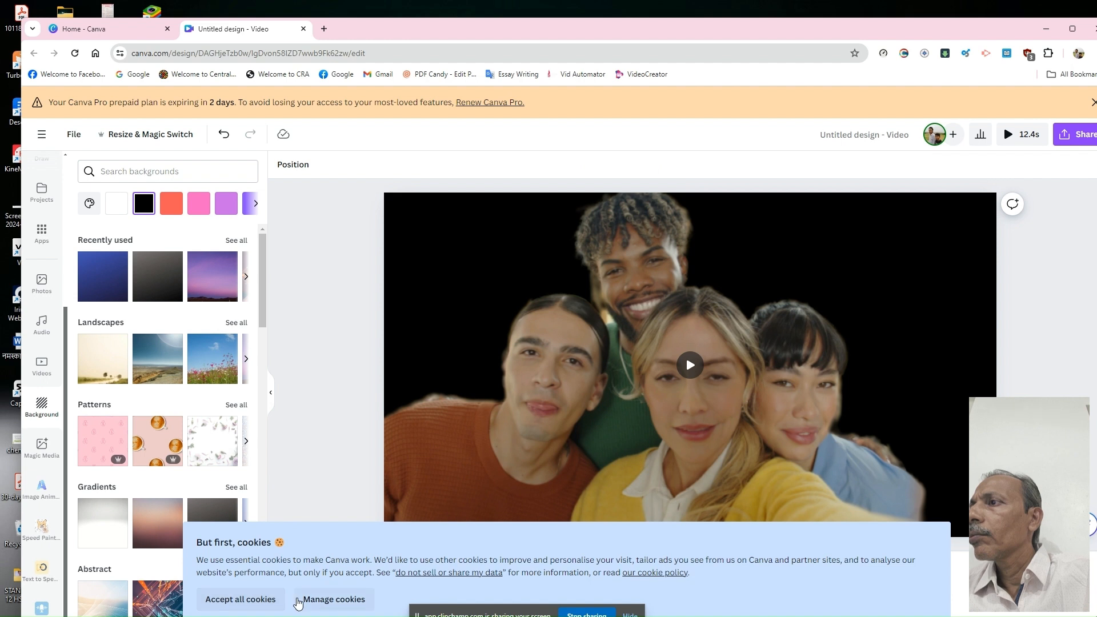
{"action": "left_click", "coordinate": [264, 600]}
{"action": "left_click", "coordinate": [294, 578]}
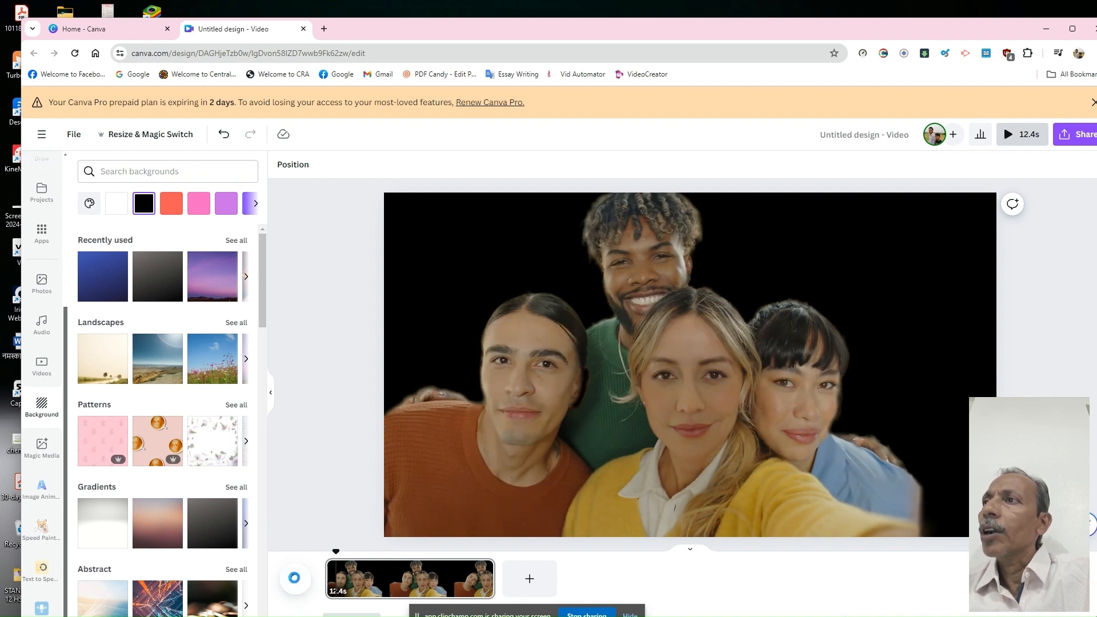
- Change the page background to solid green and play the video to preview it
{"action": "left_click", "coordinate": [255, 204]}
{"action": "left_click", "coordinate": [199, 207]}
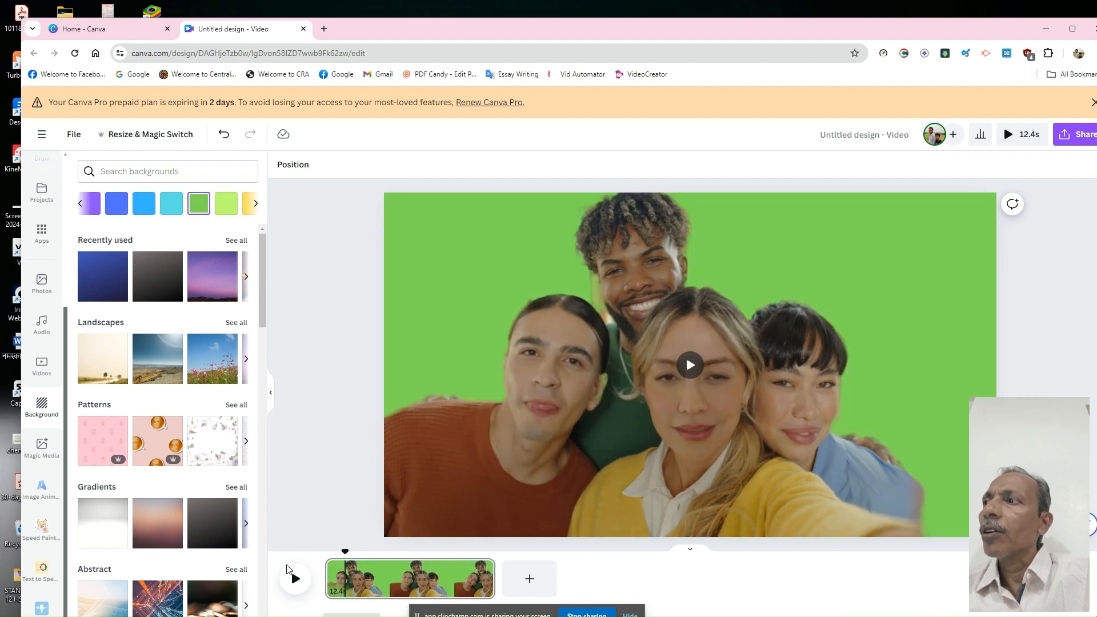
{"action": "left_click", "coordinate": [295, 580]}
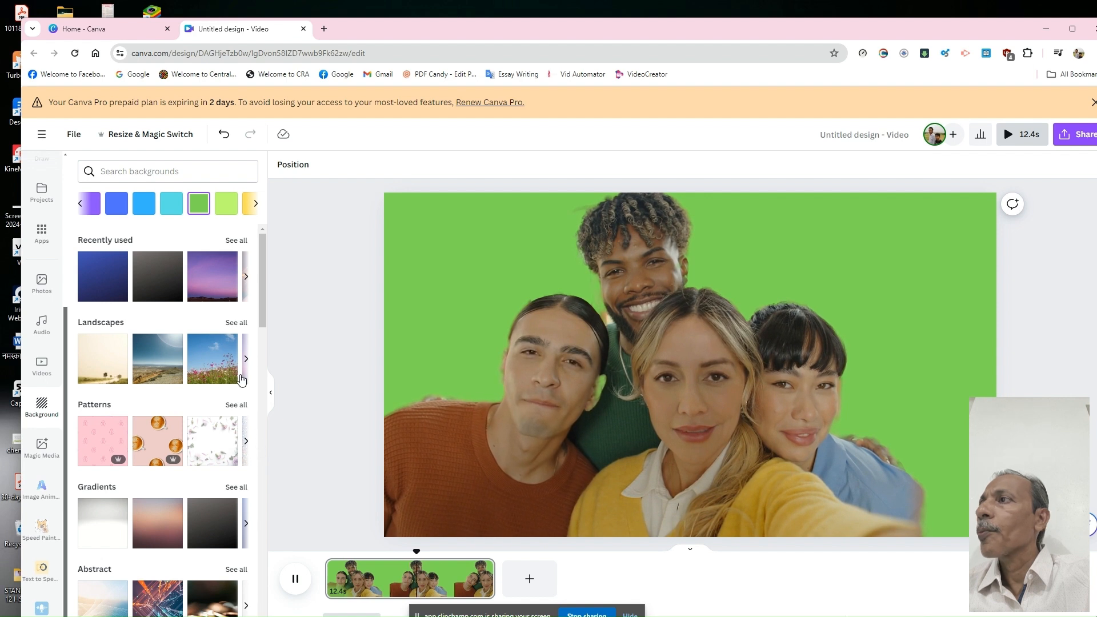
- Apply the Landscapes background with blue sky and pink flowers, and play the video
{"action": "left_click", "coordinate": [214, 376]}
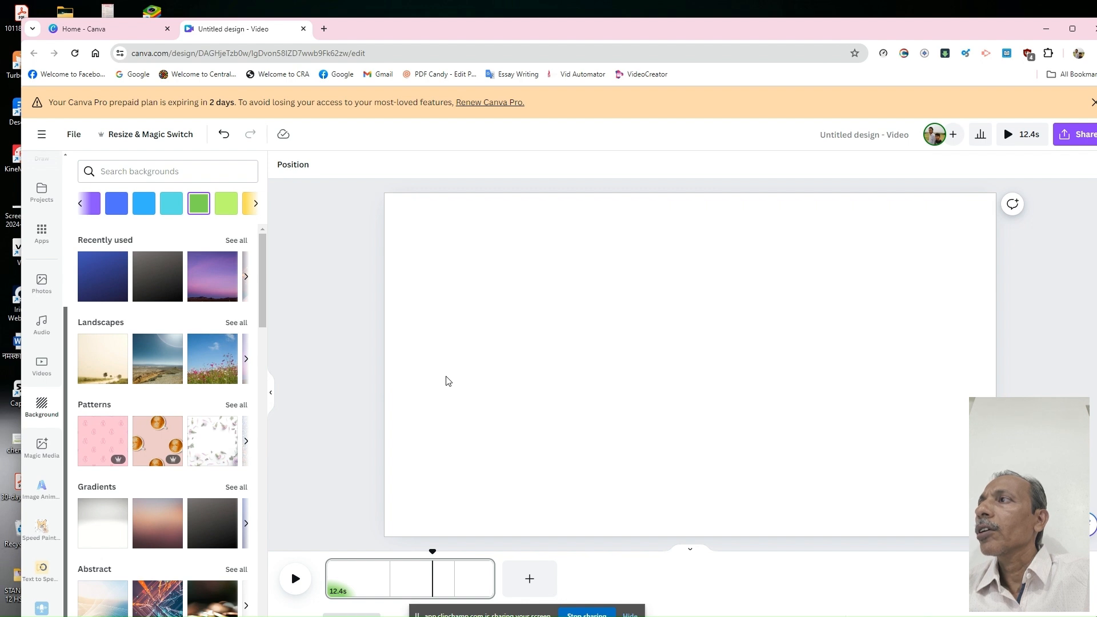
{"action": "left_click", "coordinate": [296, 579]}
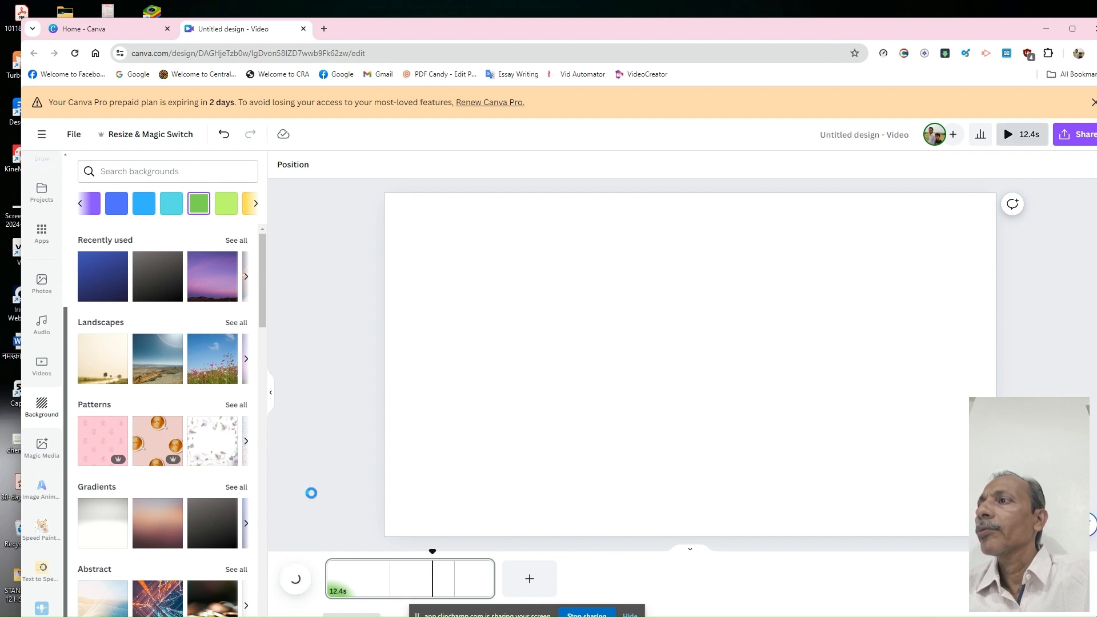